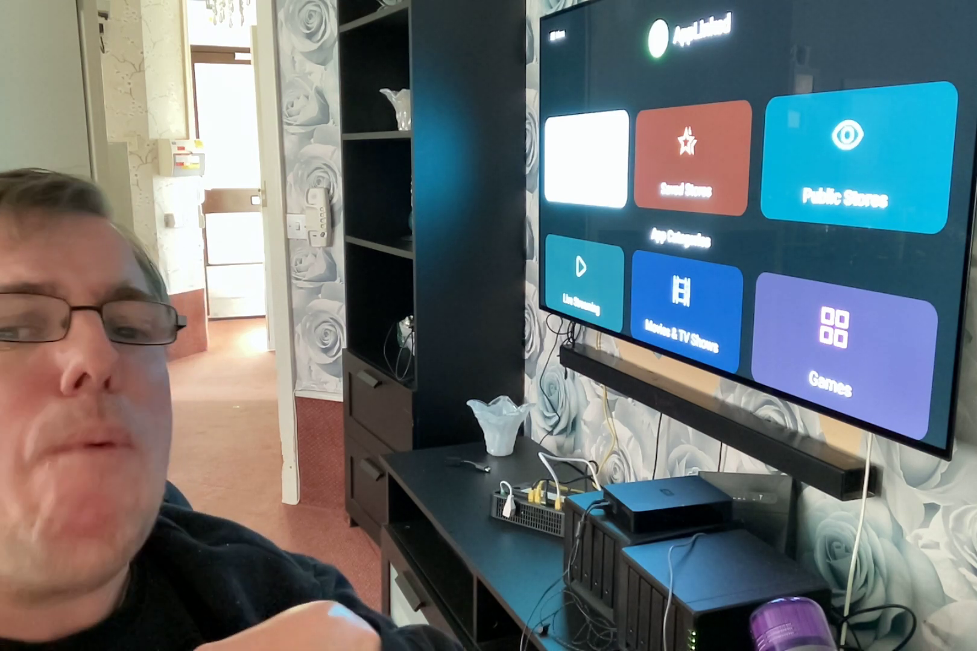
# - Navigate from Live Streaming and Movies & TV Shows to the Public Stores tile and open it
pyautogui.press('Down')
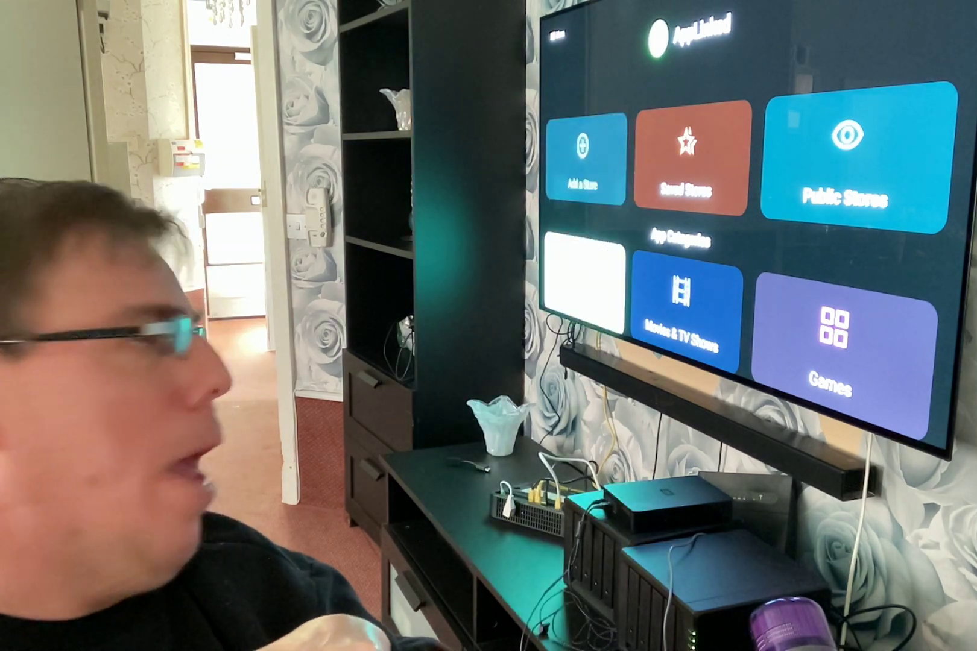
pyautogui.press('Right')
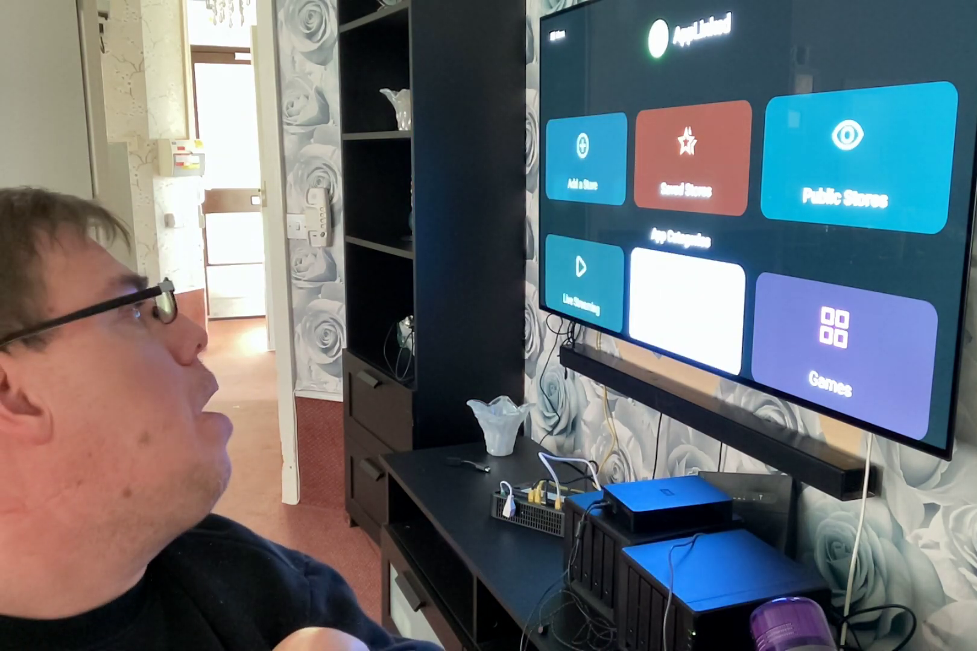
pyautogui.press('Up')
pyautogui.press('Right')
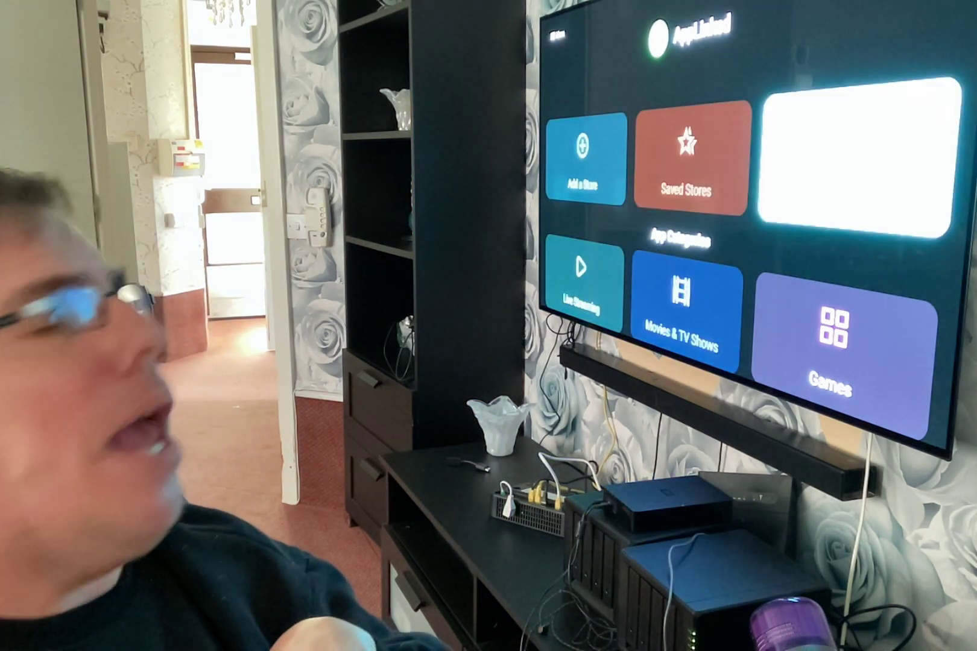
pyautogui.press('Return')
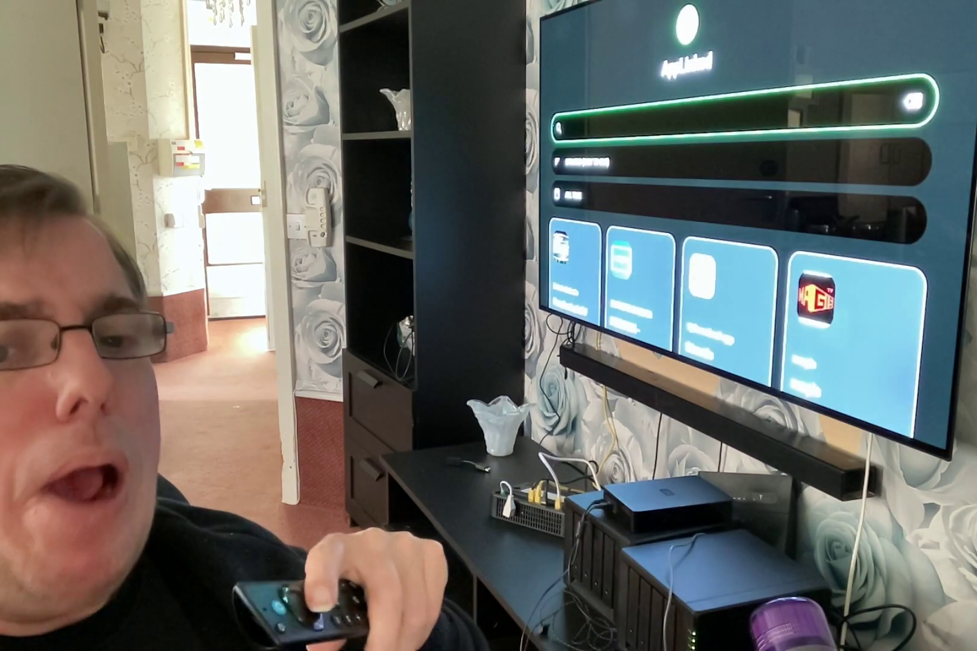
# - Scroll down from the search field through the store rows to the NovaTV and XCIPTV cards
pyautogui.press('Down')
pyautogui.press('Down')
pyautogui.press('Down')
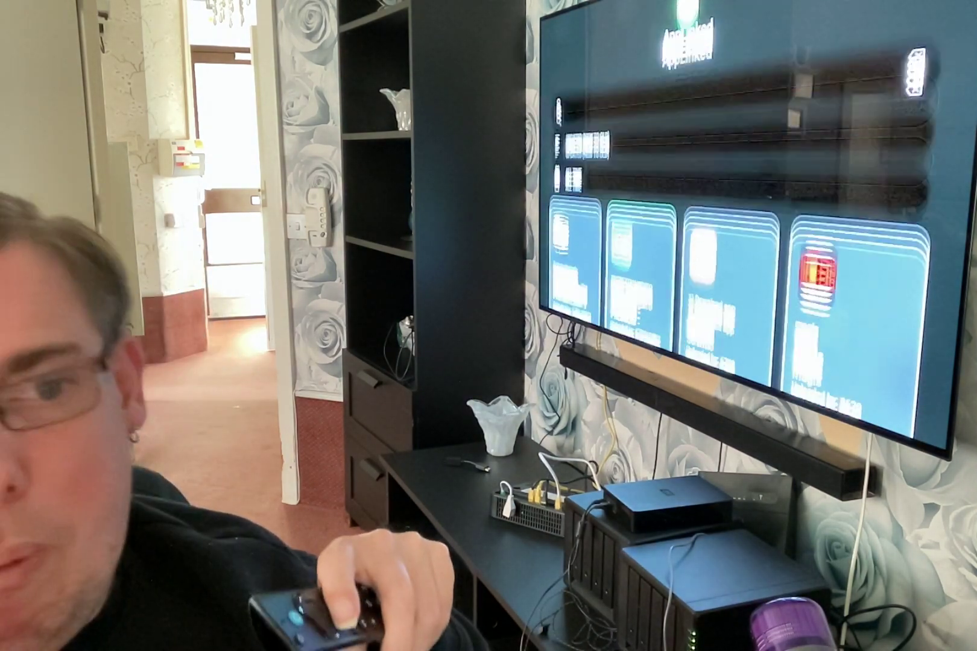
pyautogui.press('Down')
pyautogui.press('Down')
pyautogui.press('Down')
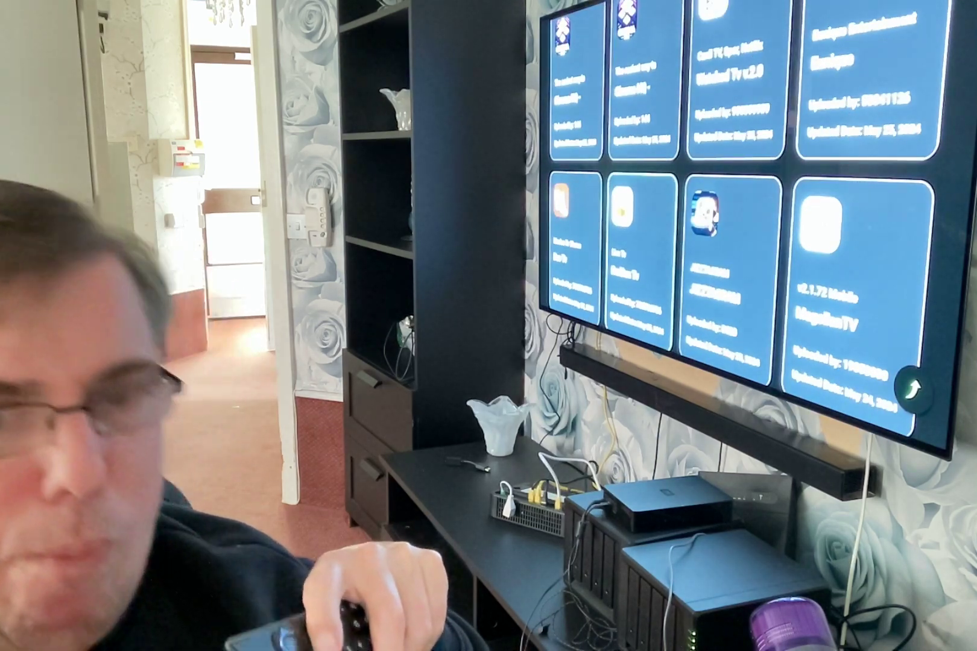
pyautogui.press('Down')
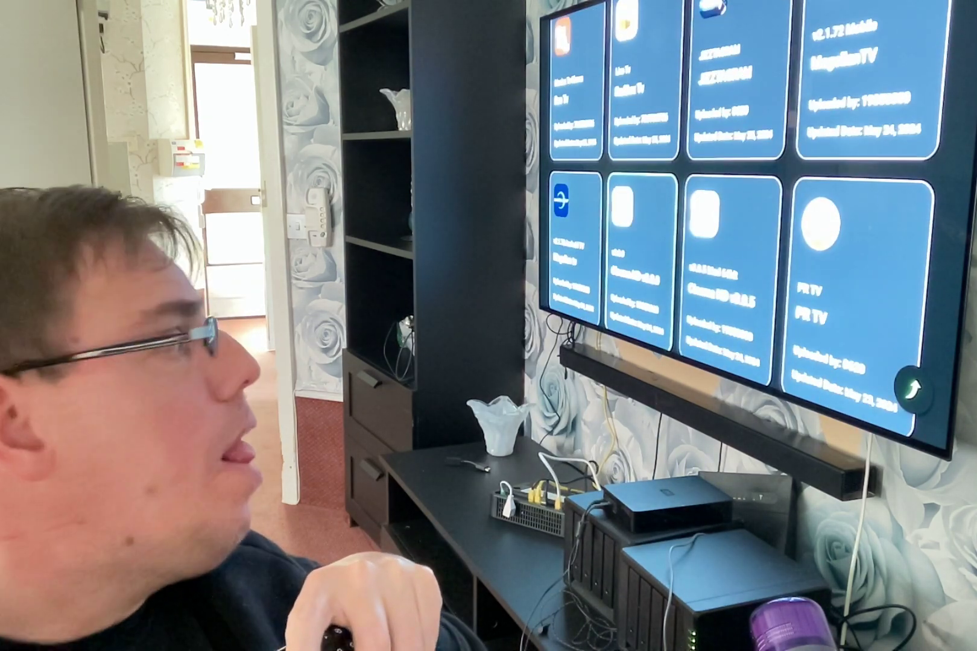
pyautogui.press('Down')
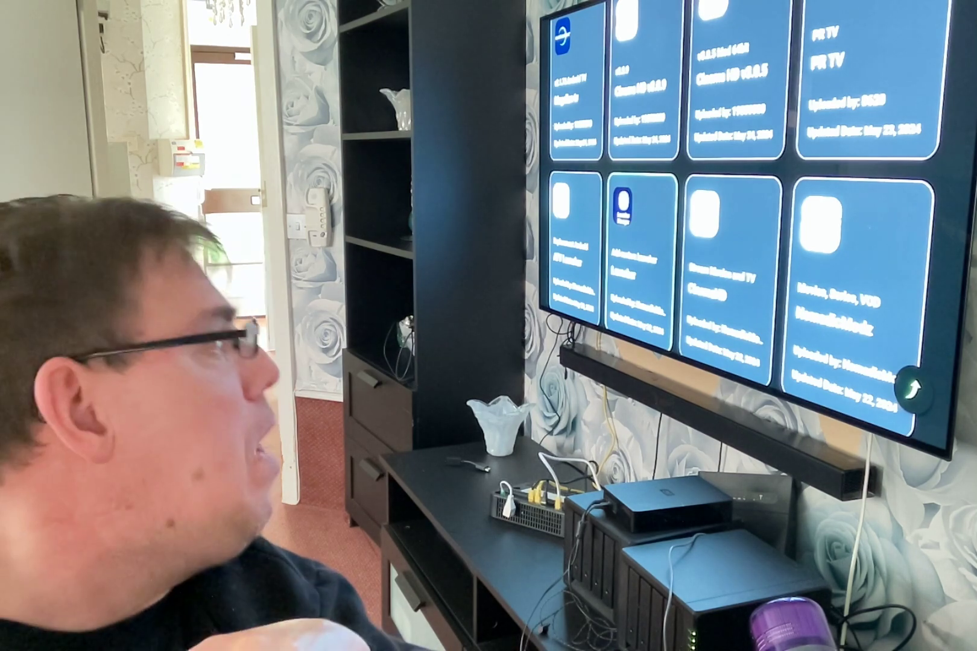
pyautogui.press('Down')
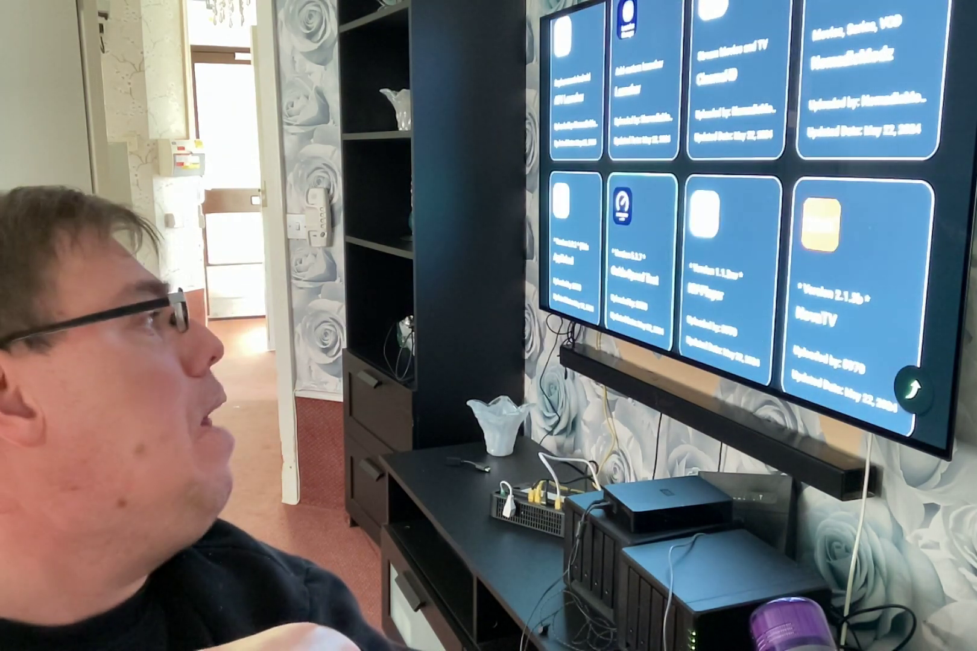
pyautogui.press('Down')
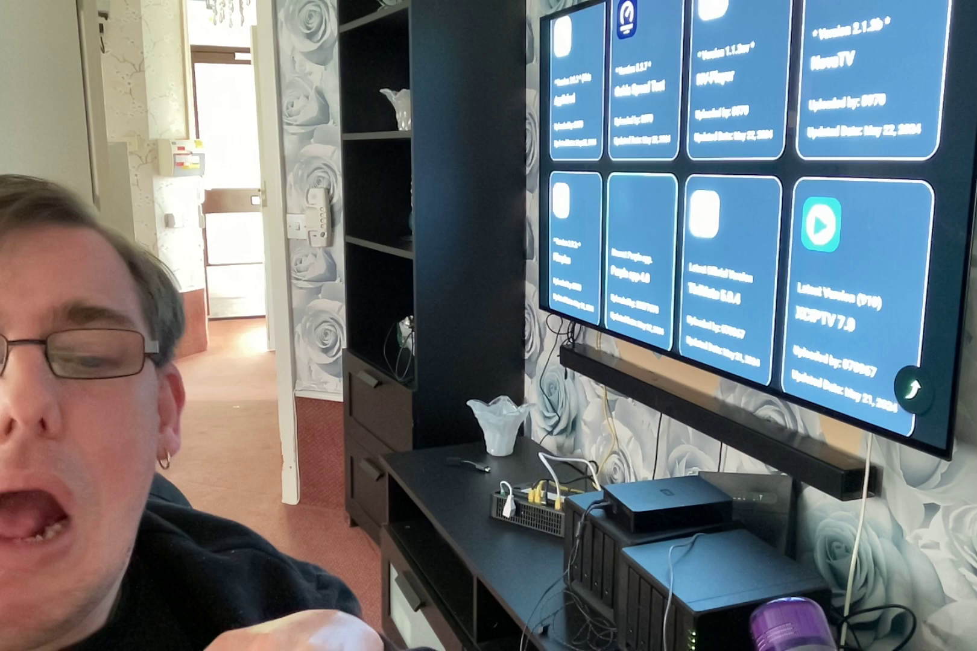